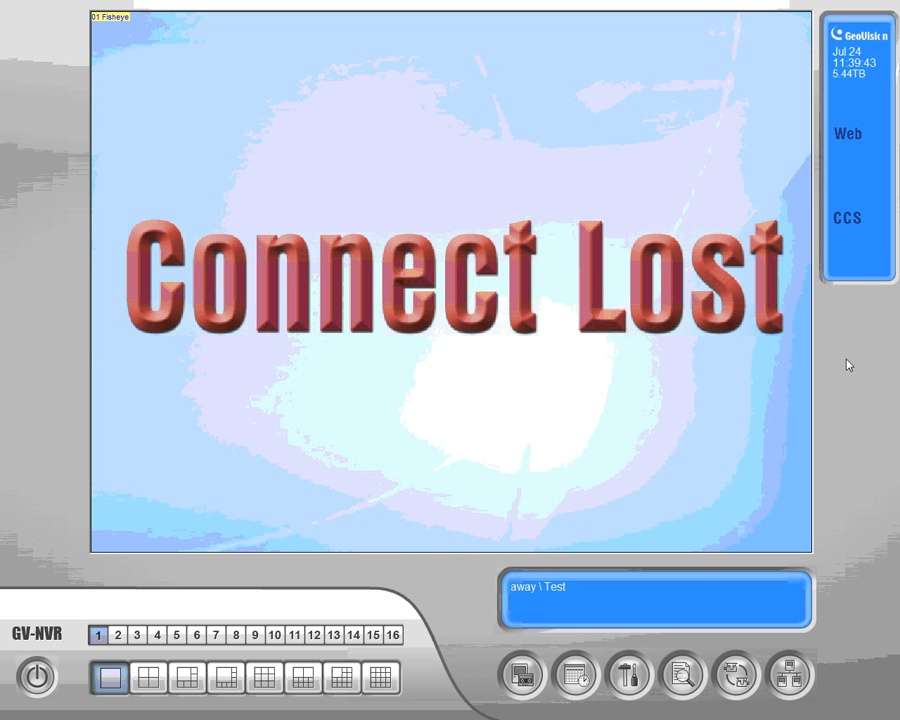
# - Log in to the NVR with the ID training and its account password
pyautogui.press('l')
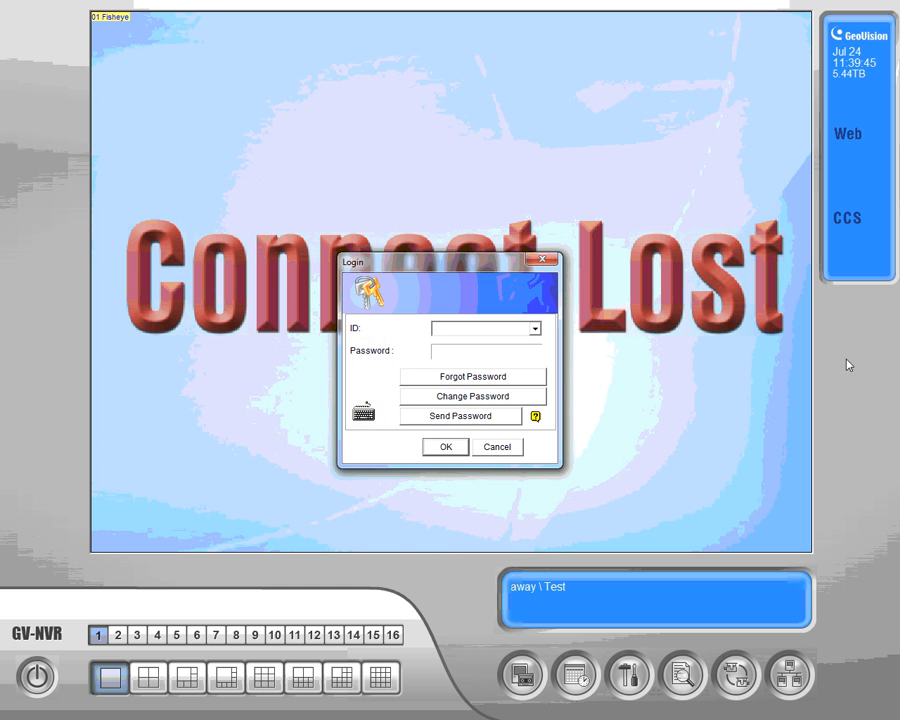
pyautogui.write('training')
pyautogui.press('Tab')
pyautogui.write('********')
pyautogui.press('Return')
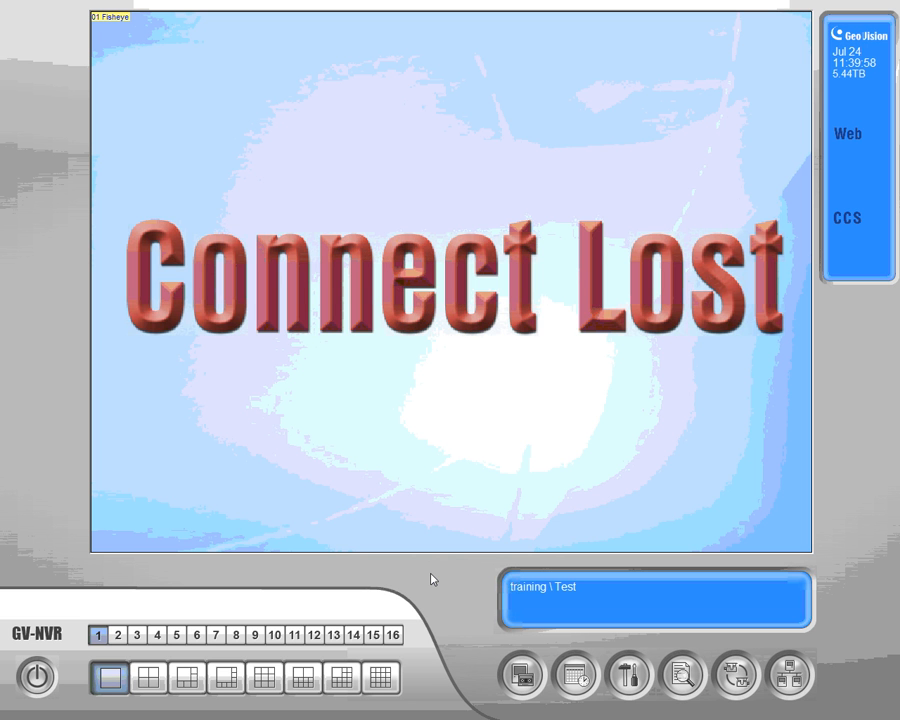
# - Leave the NVR for the Windows desktop, search programs for "comp" and open Computer Management
pyautogui.press('super+d')
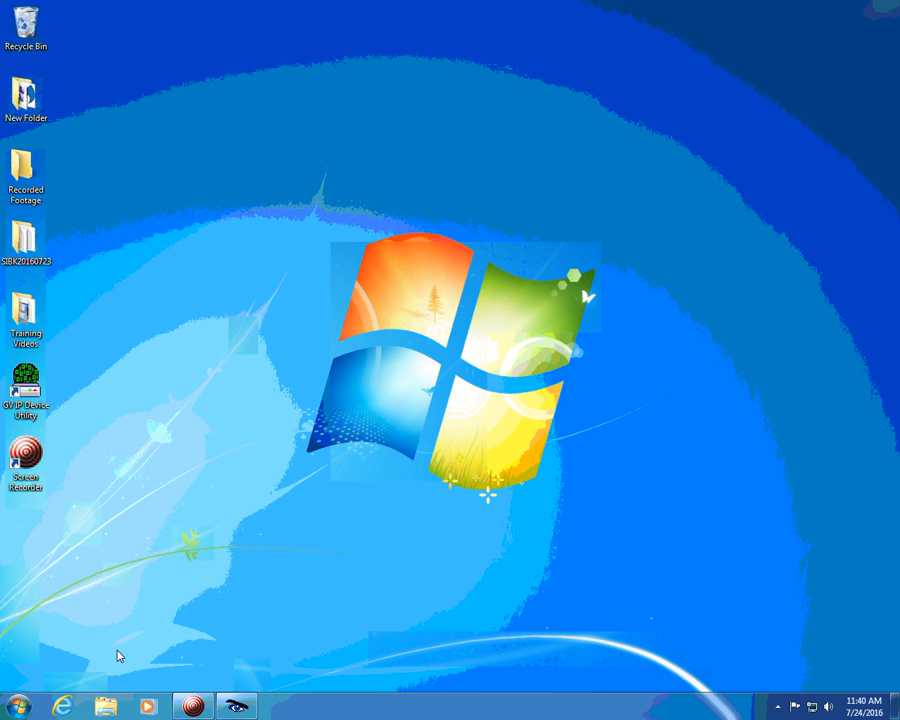
pyautogui.click(18, 708)
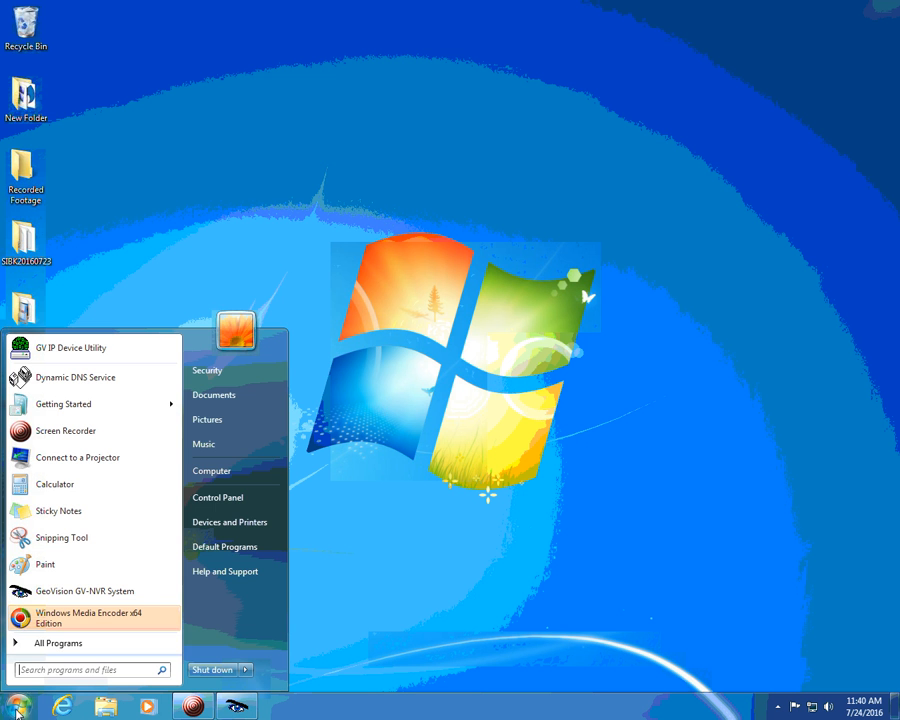
pyautogui.write('com')
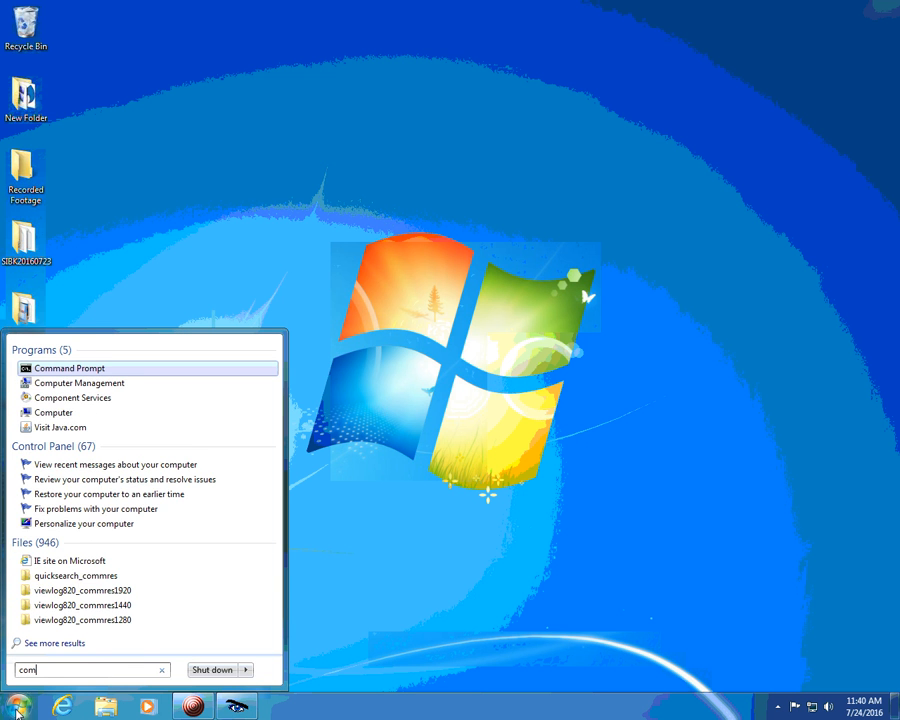
pyautogui.write('p')
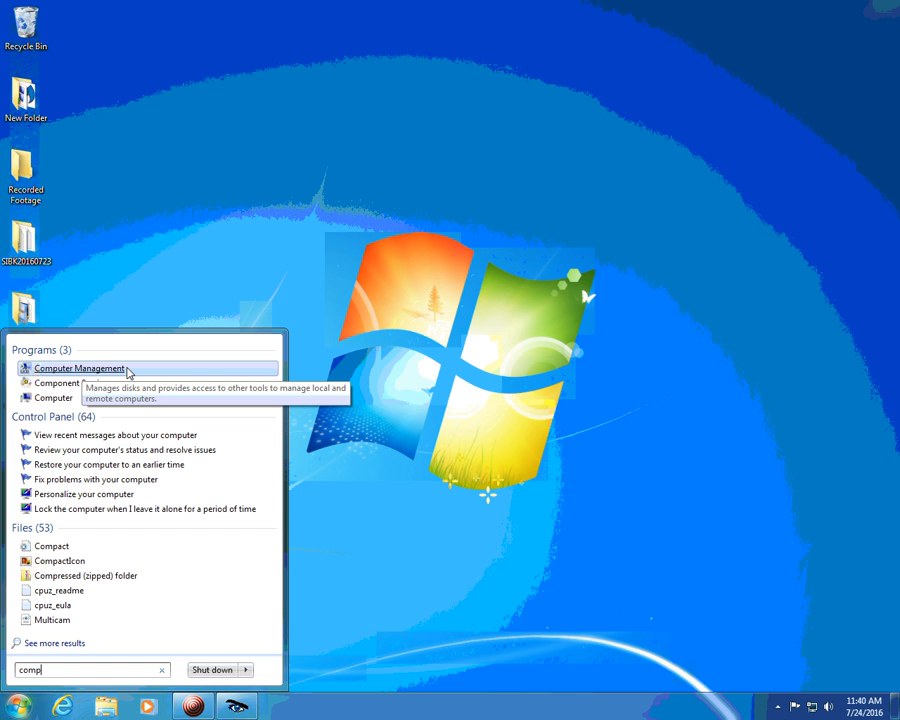
pyautogui.click(127, 370)
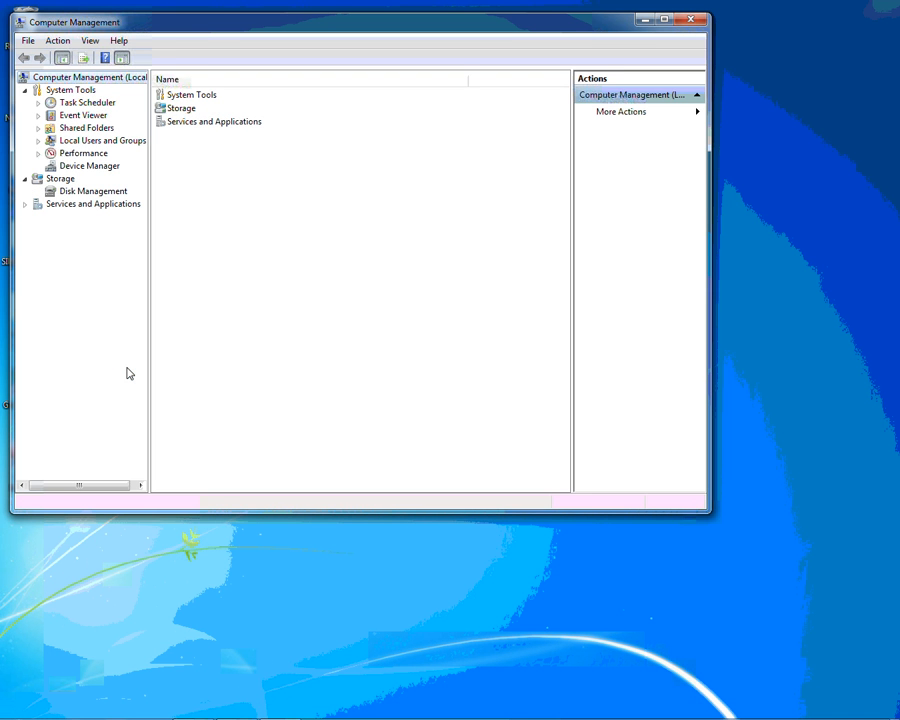
# - Open Disk Management under Storage and initialize Disk 0 with the GPT (GUID Partition Table) partition style
pyautogui.click(180, 113)
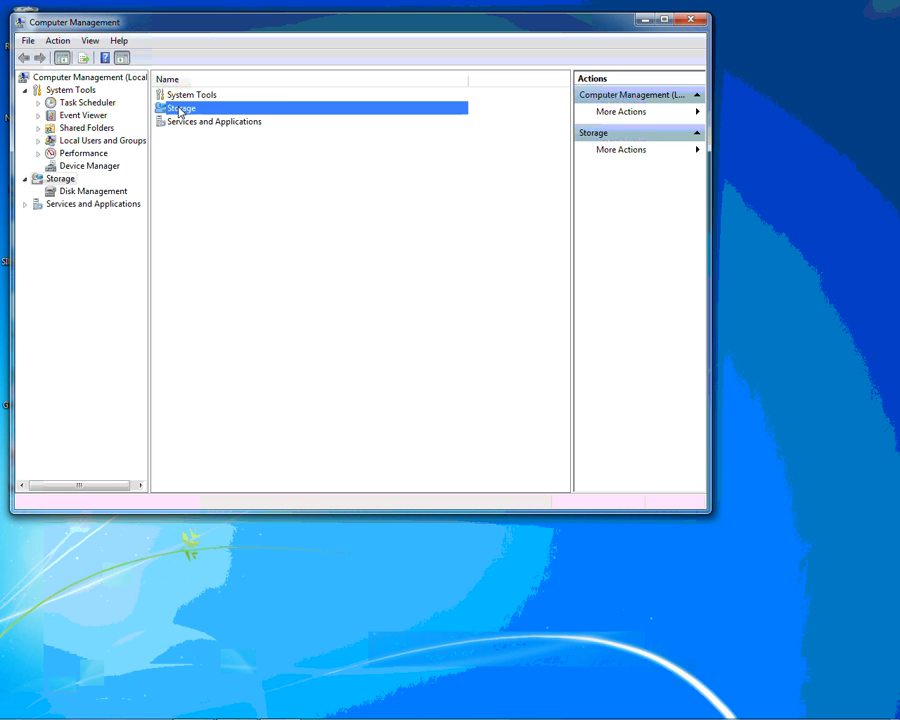
pyautogui.doubleClick(180, 112)
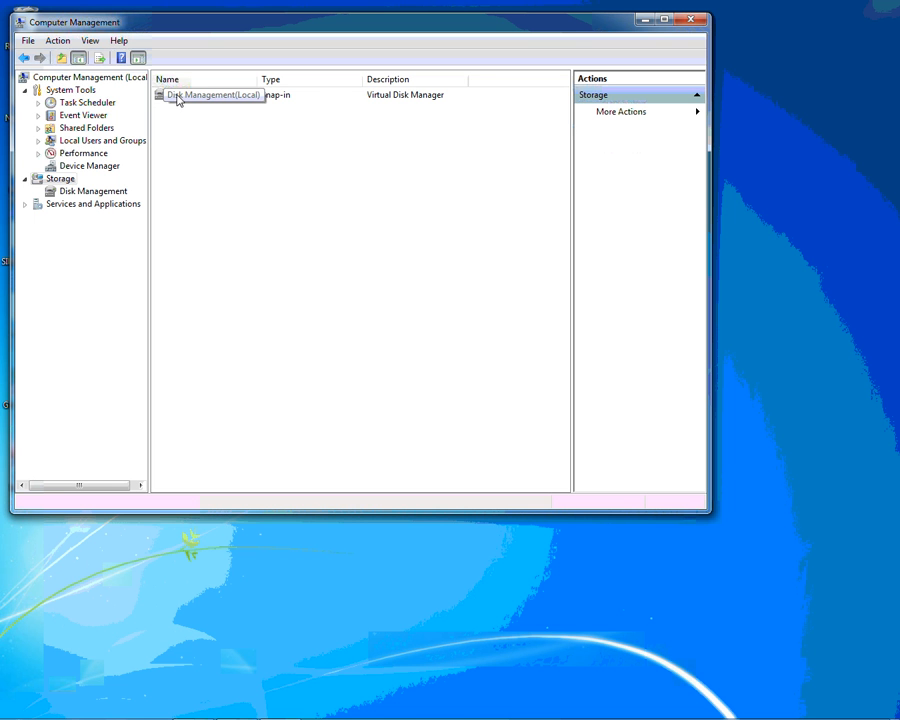
pyautogui.doubleClick(187, 97)
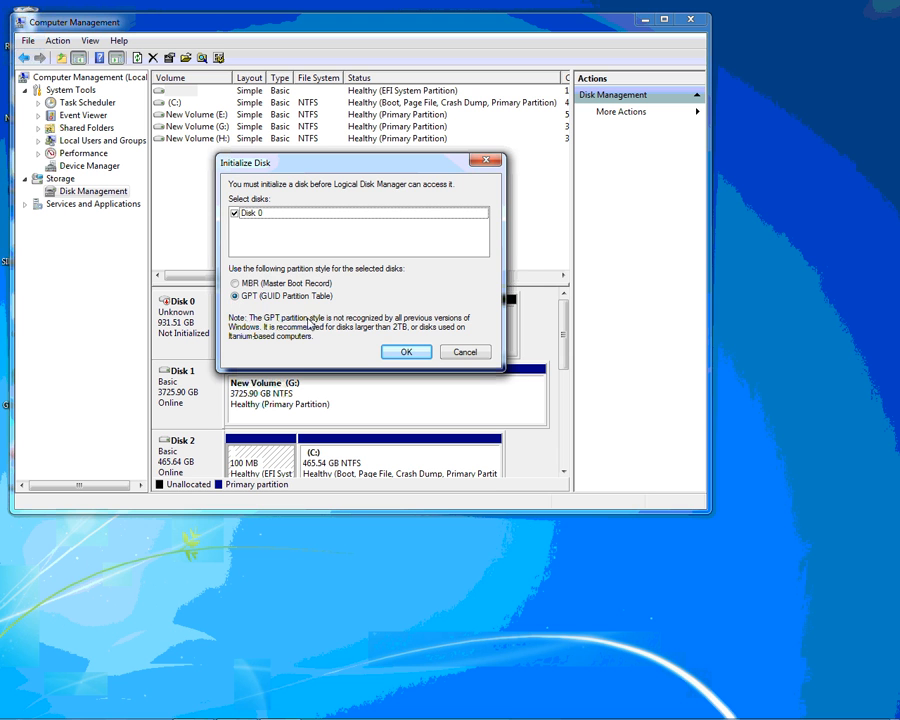
pyautogui.click(406, 353)
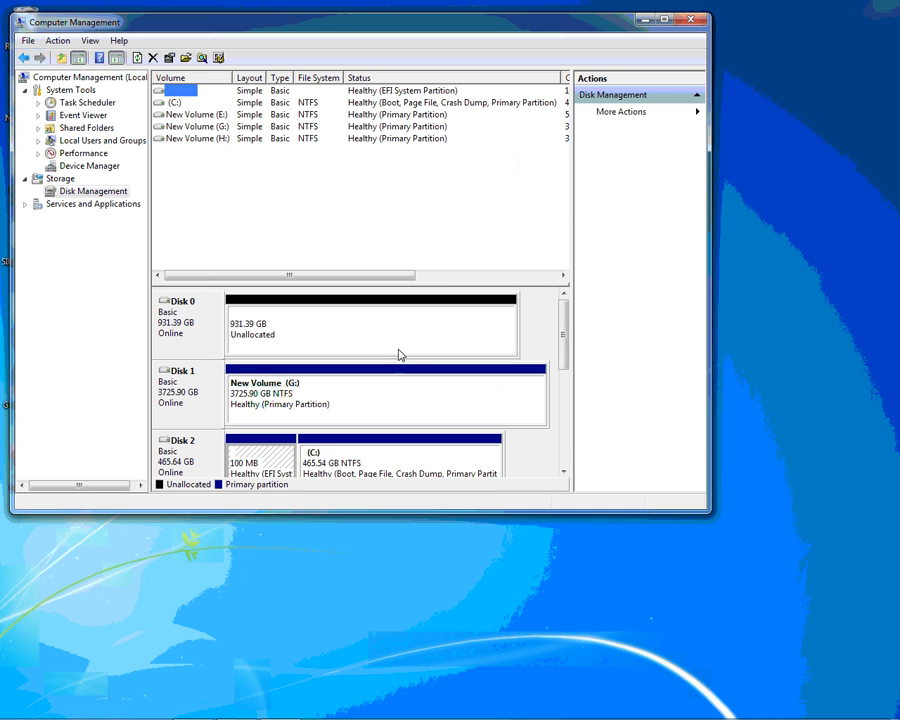
# - Create a 953740 MB simple volume on Disk 0's unallocated space, with drive letter F and an NTFS quick format labelled New Volume
pyautogui.click(293, 328)
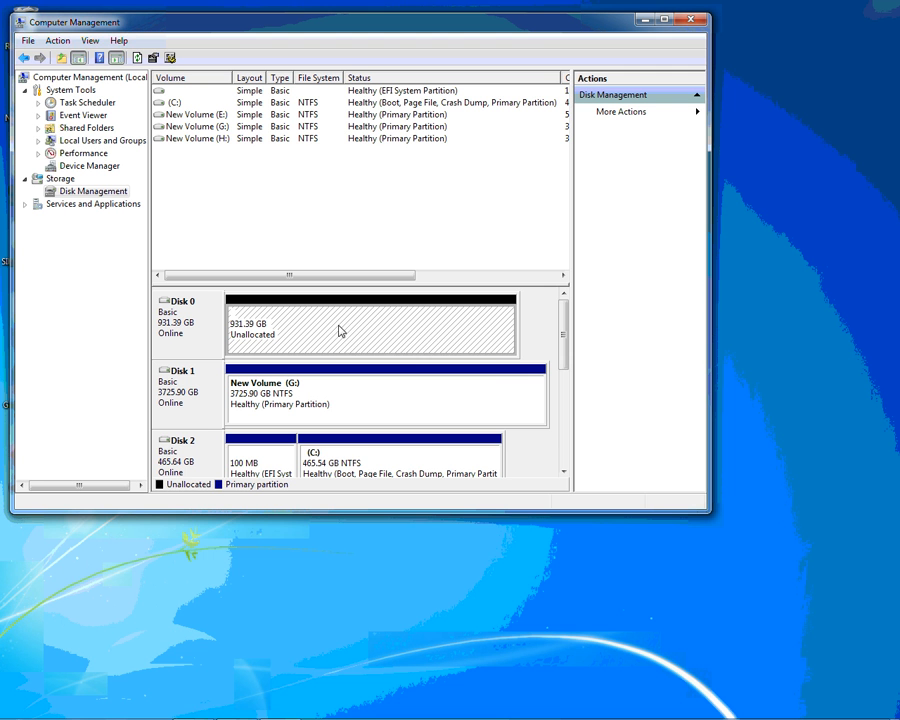
pyautogui.rightClick(340, 331)
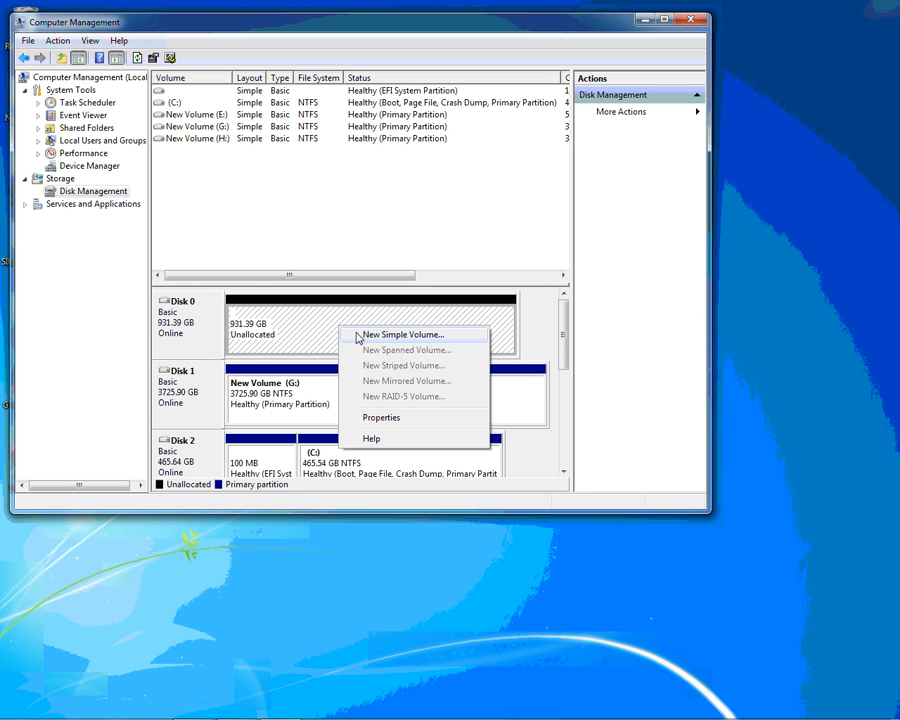
pyautogui.click(358, 338)
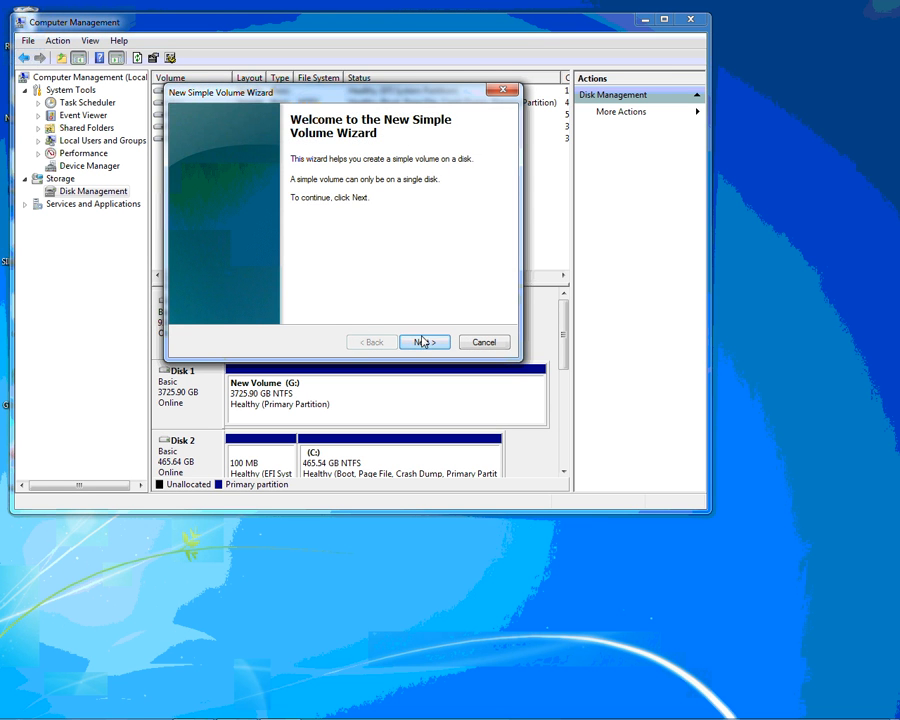
pyautogui.click(422, 342)
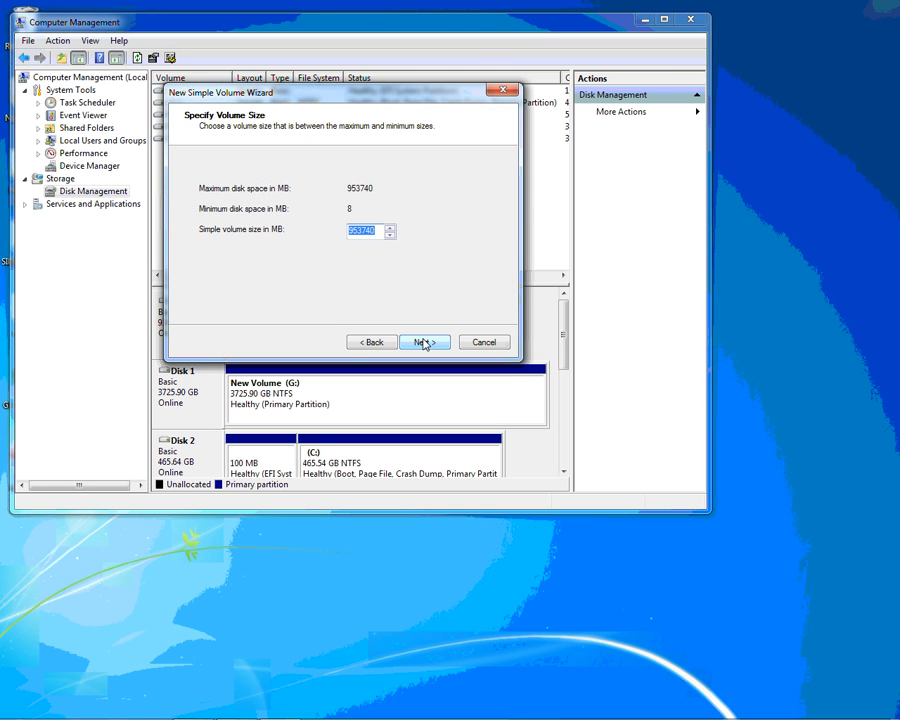
pyautogui.click(424, 343)
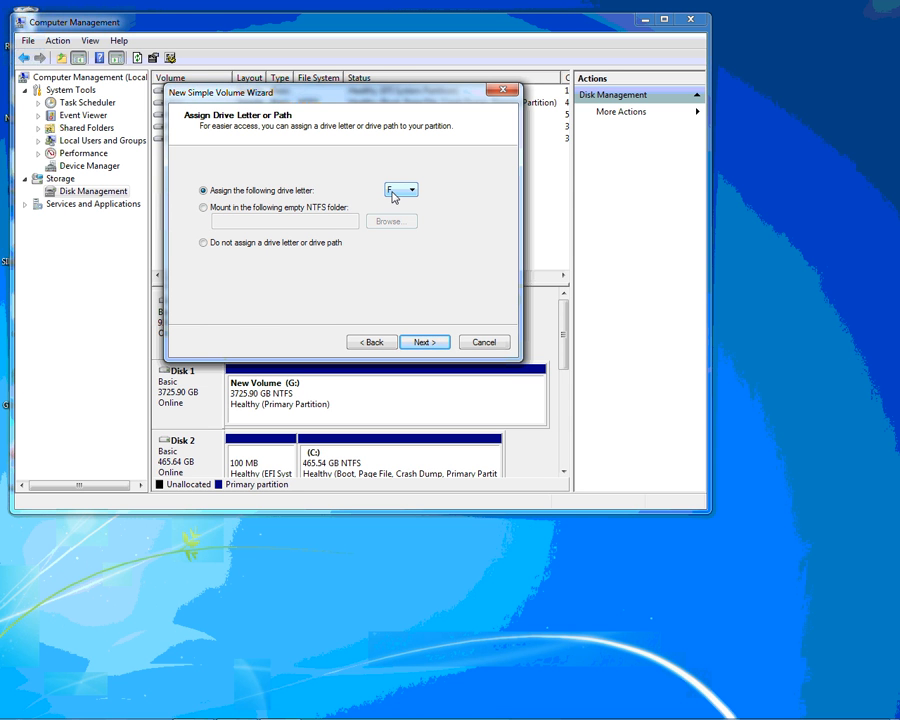
pyautogui.click(424, 343)
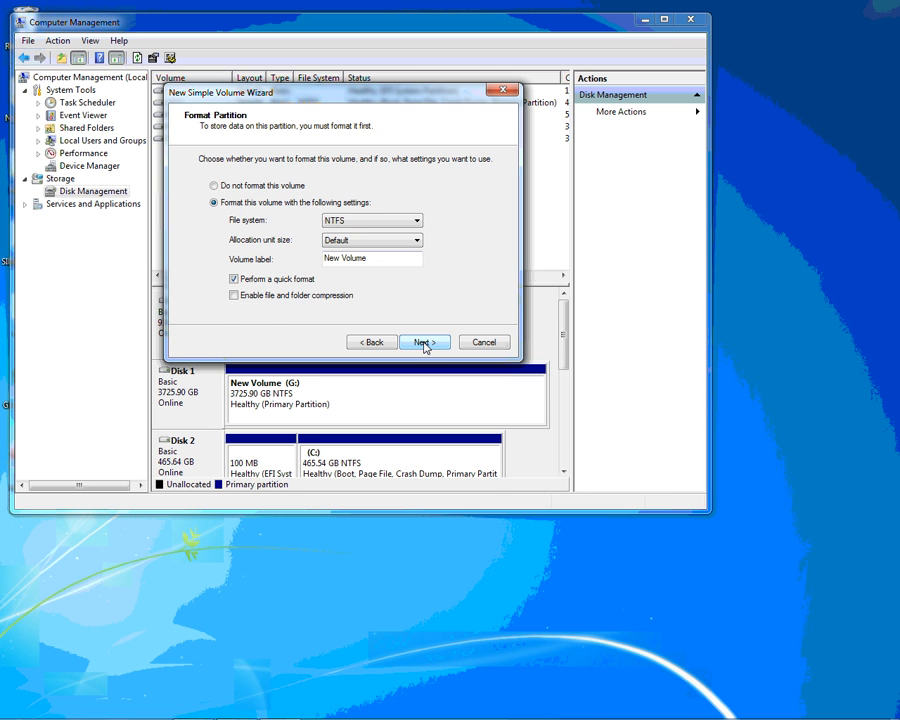
pyautogui.click(424, 343)
pyautogui.click(424, 343)
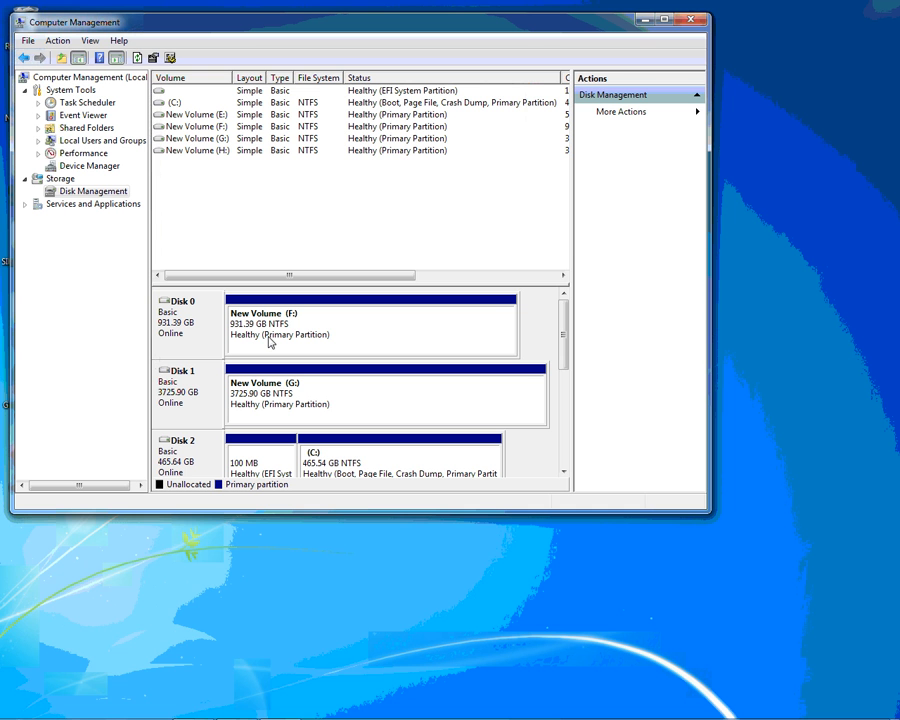
# - Open New Volume (F:) to view its files and create a folder named storage in it
pyautogui.moveTo(106, 712)
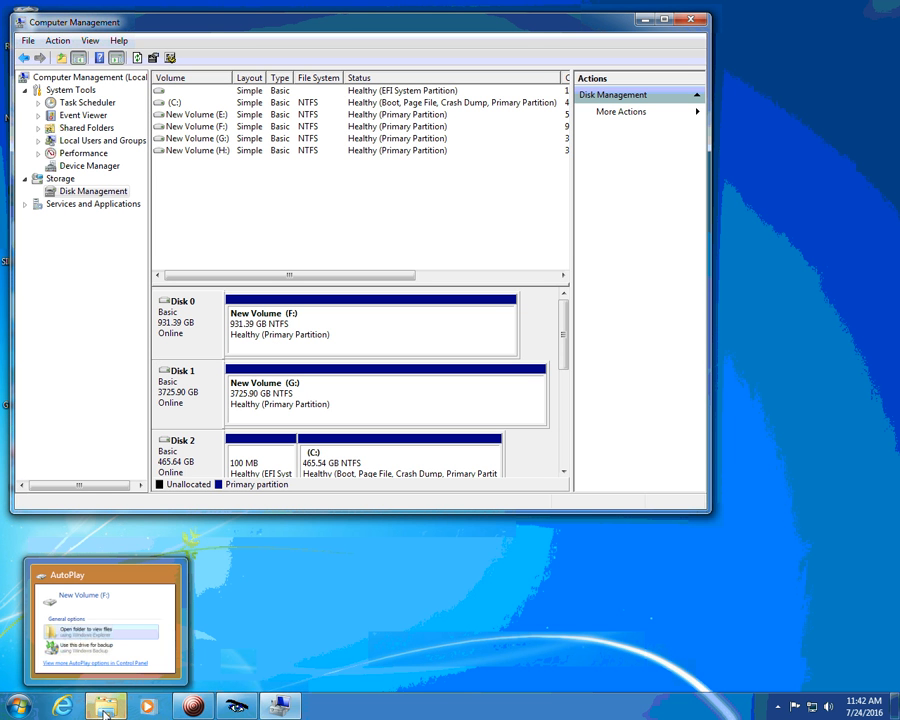
pyautogui.click(106, 712)
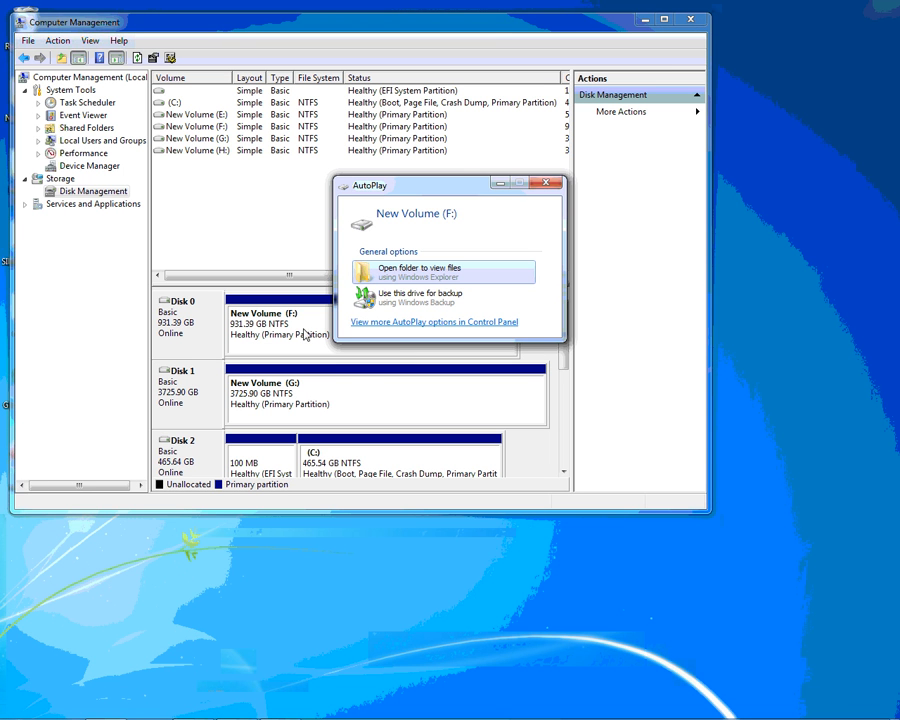
pyautogui.click(412, 270)
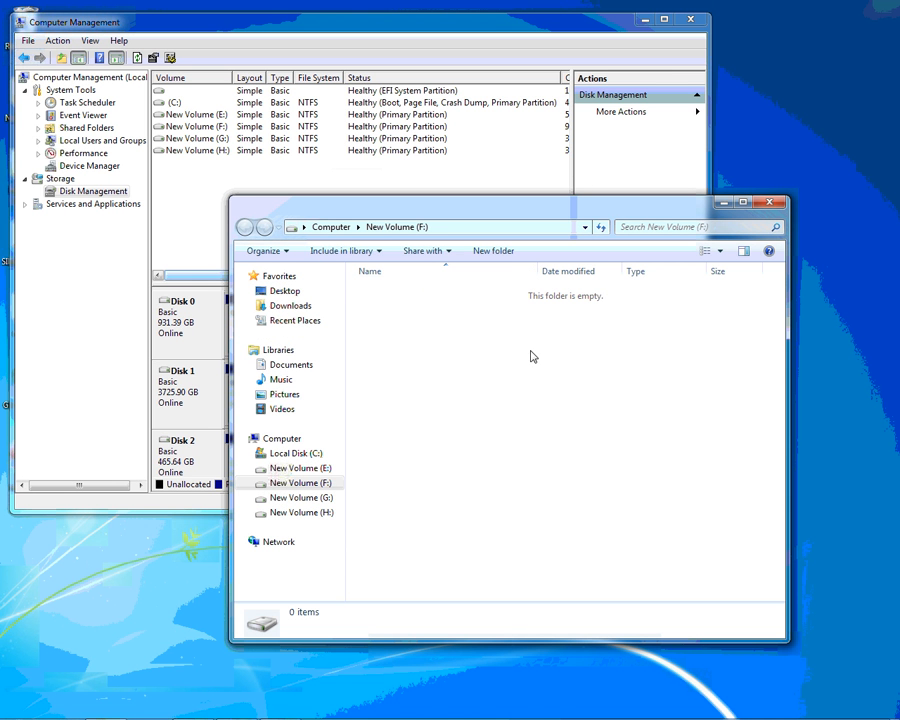
pyautogui.click(493, 252)
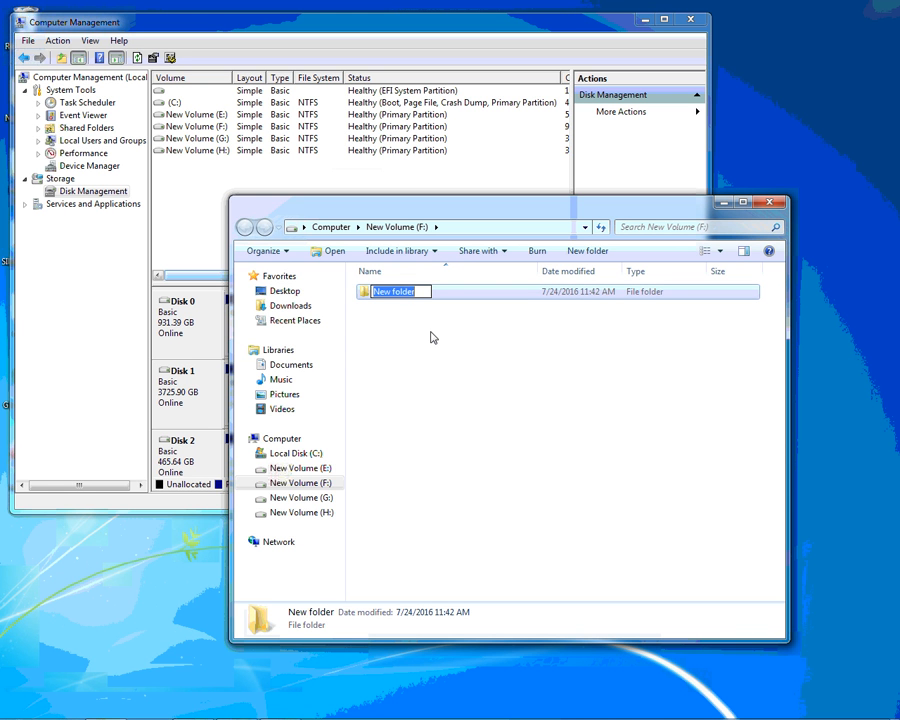
pyautogui.write('sto')
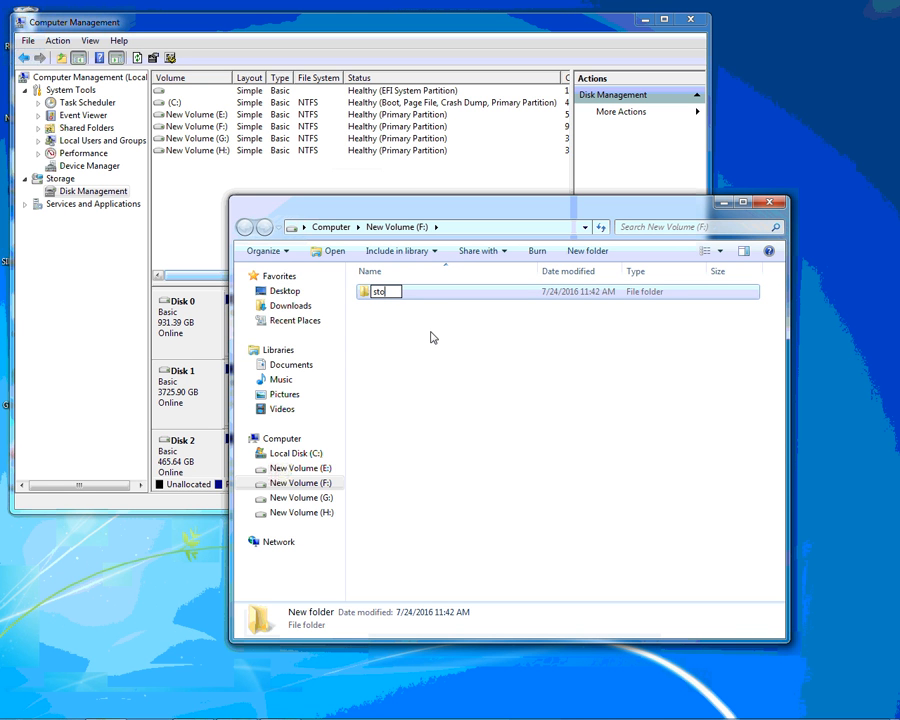
pyautogui.write('rage')
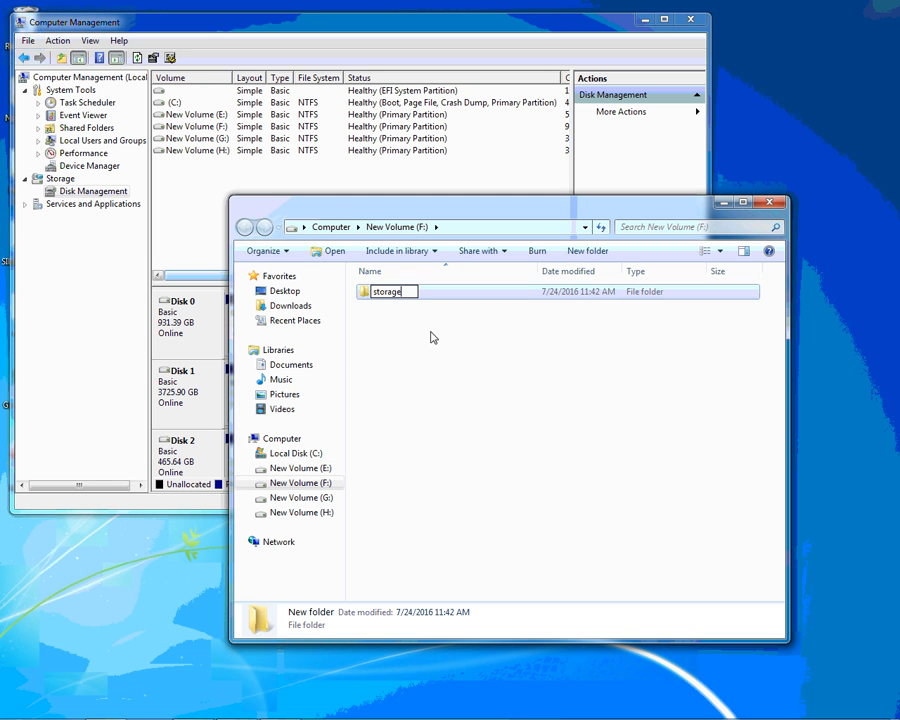
pyautogui.press('Return')
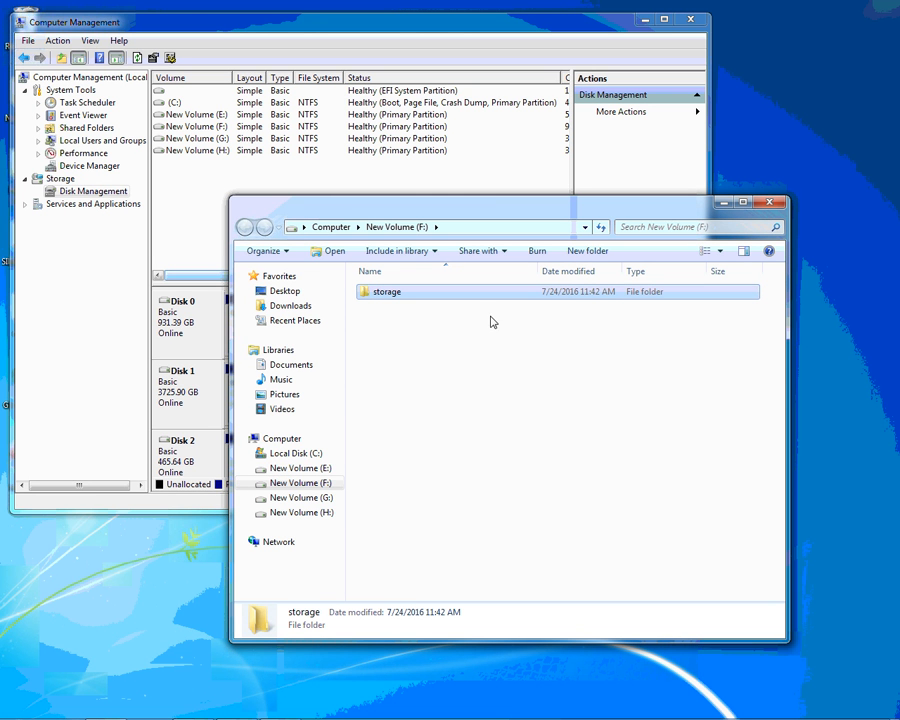
# - Close the F: folder window and Computer Management, and switch back to GV-NVR
pyautogui.click(770, 205)
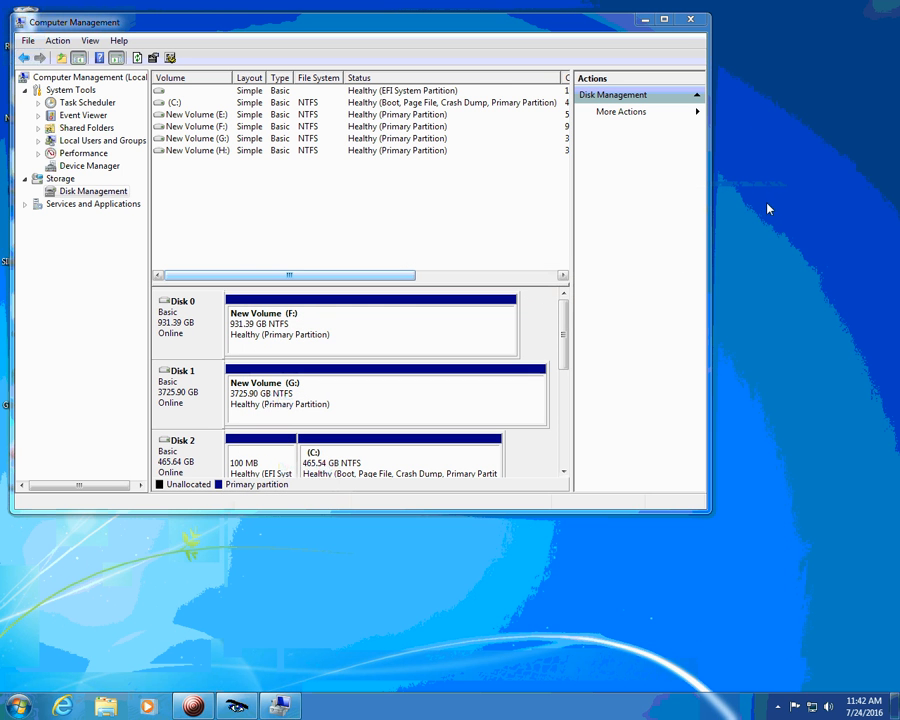
pyautogui.click(689, 20)
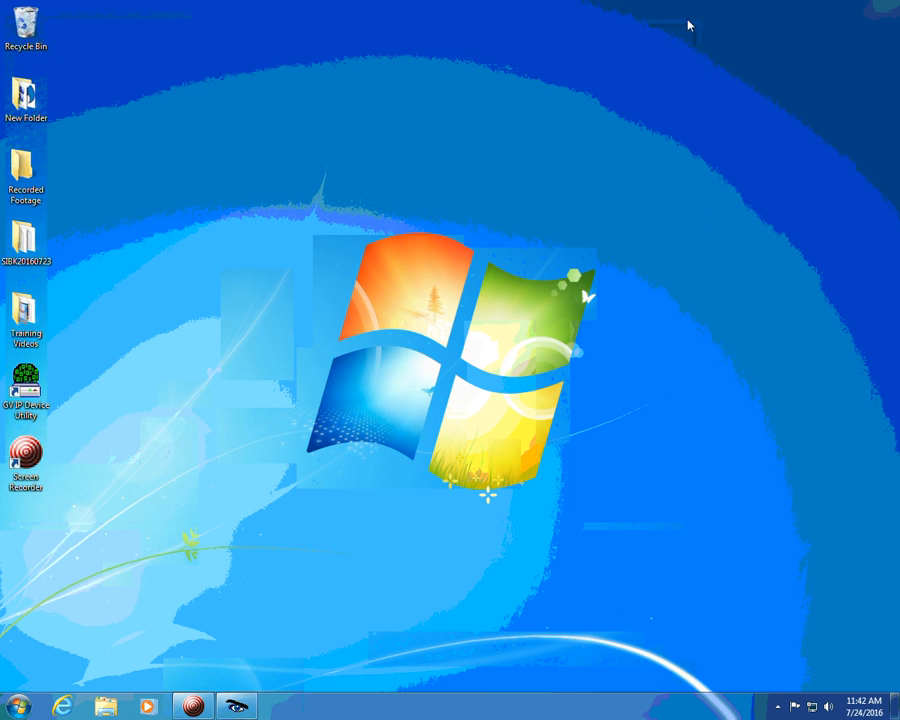
pyautogui.click(248, 713)
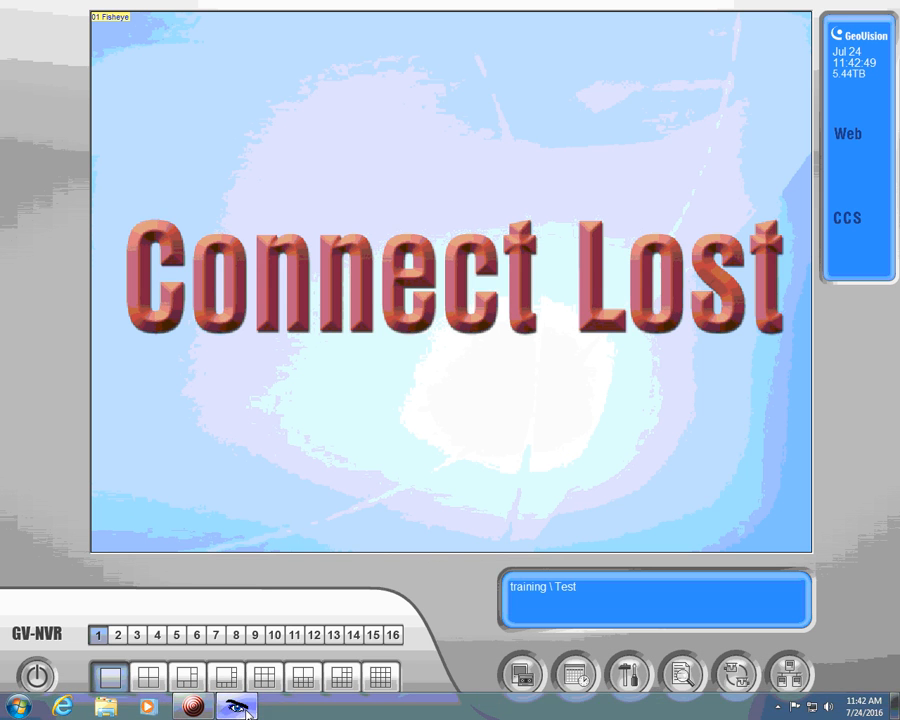
pyautogui.click(522, 672)
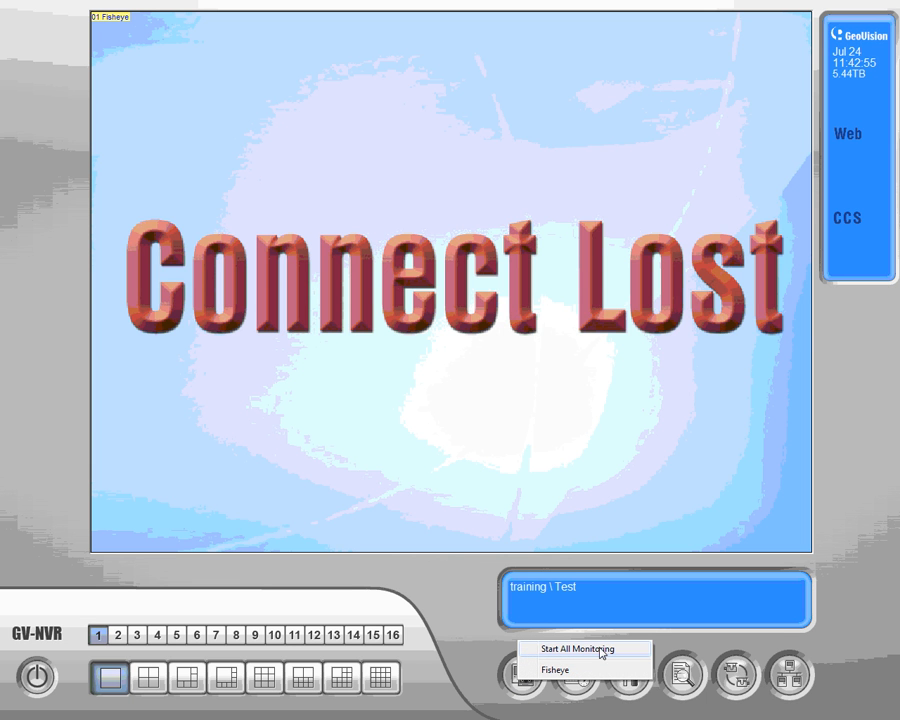
pyautogui.click(465, 612)
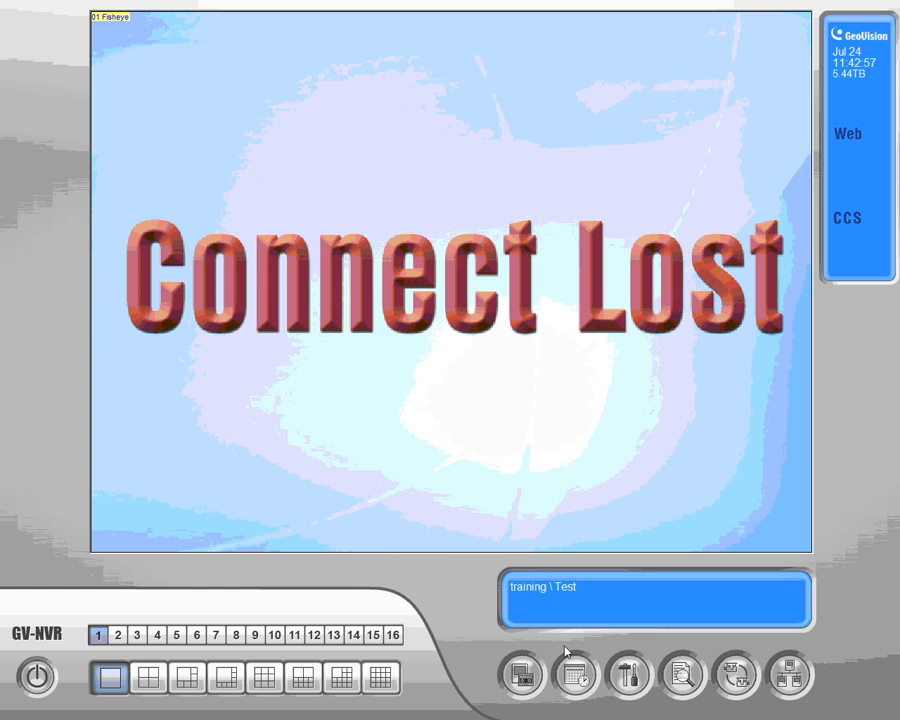
# - Open the Storage Group Folder location settings for the video log storage in the system's General Setting
pyautogui.click(630, 677)
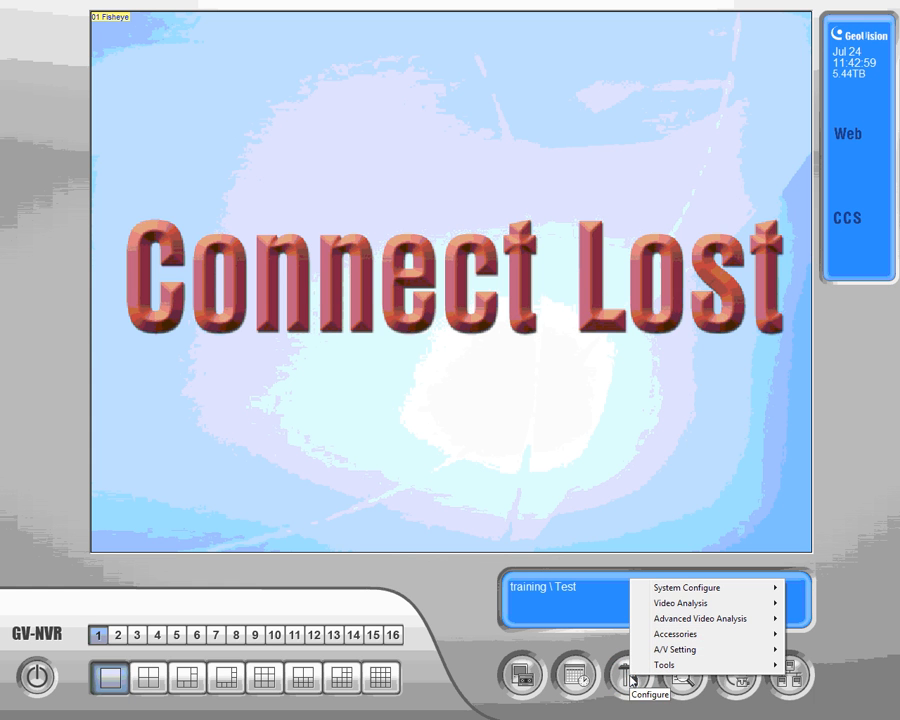
pyautogui.moveTo(684, 591)
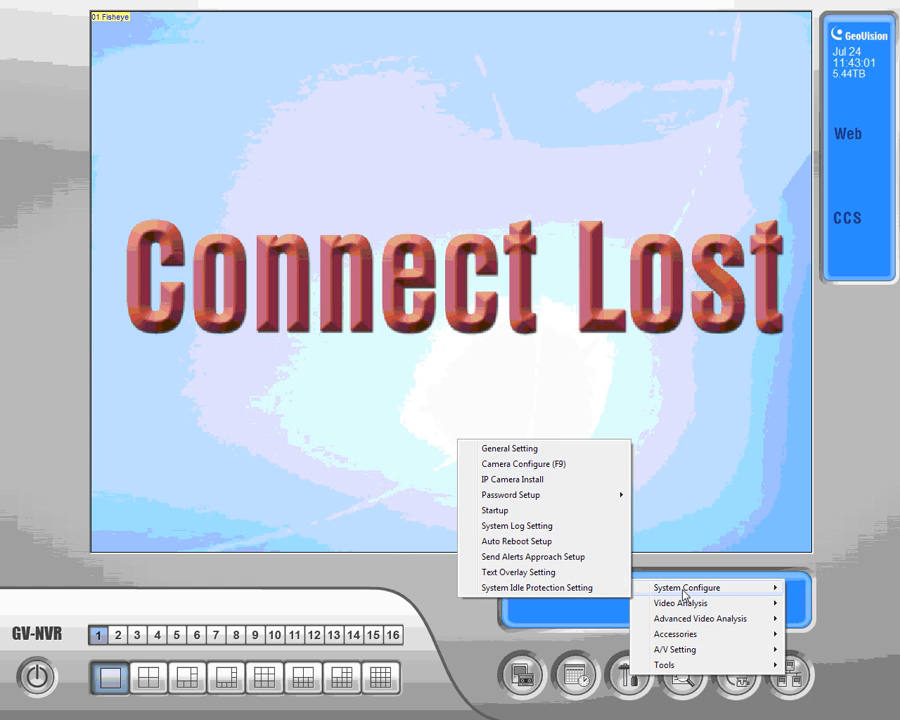
pyautogui.click(545, 451)
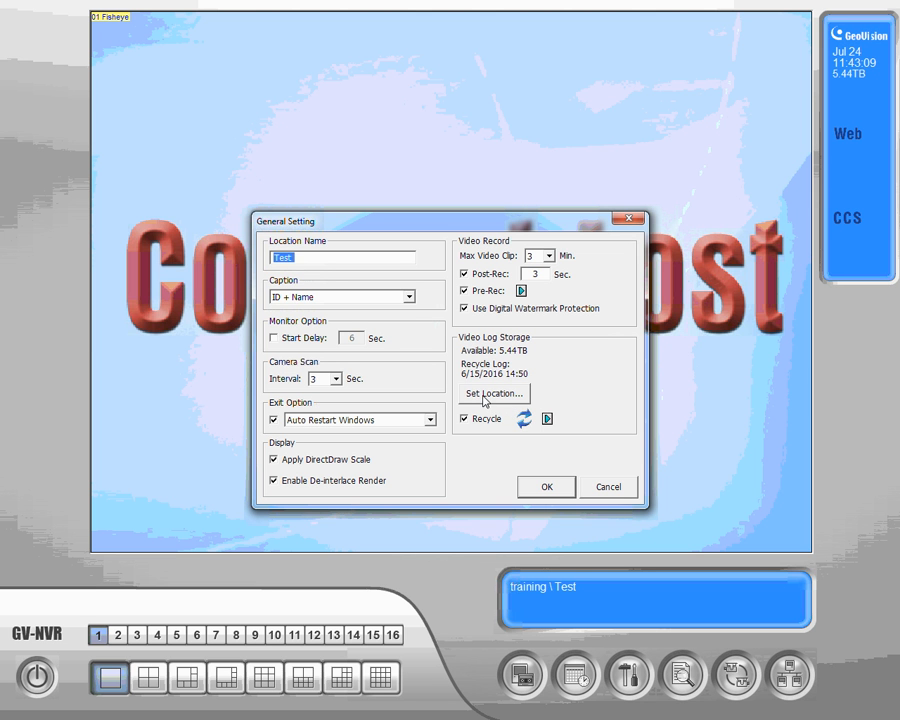
pyautogui.click(486, 394)
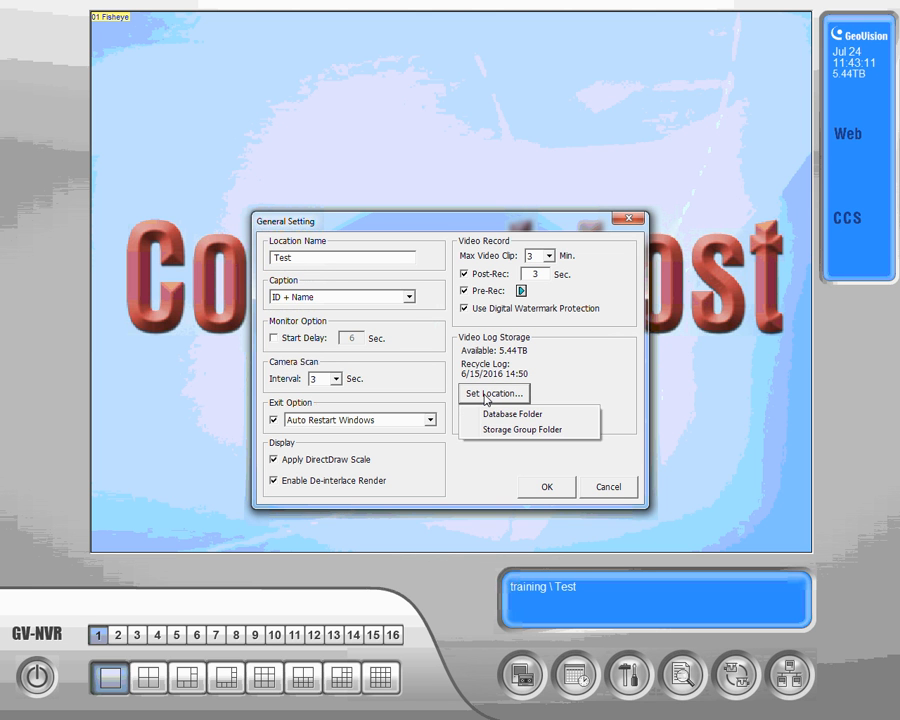
pyautogui.click(570, 433)
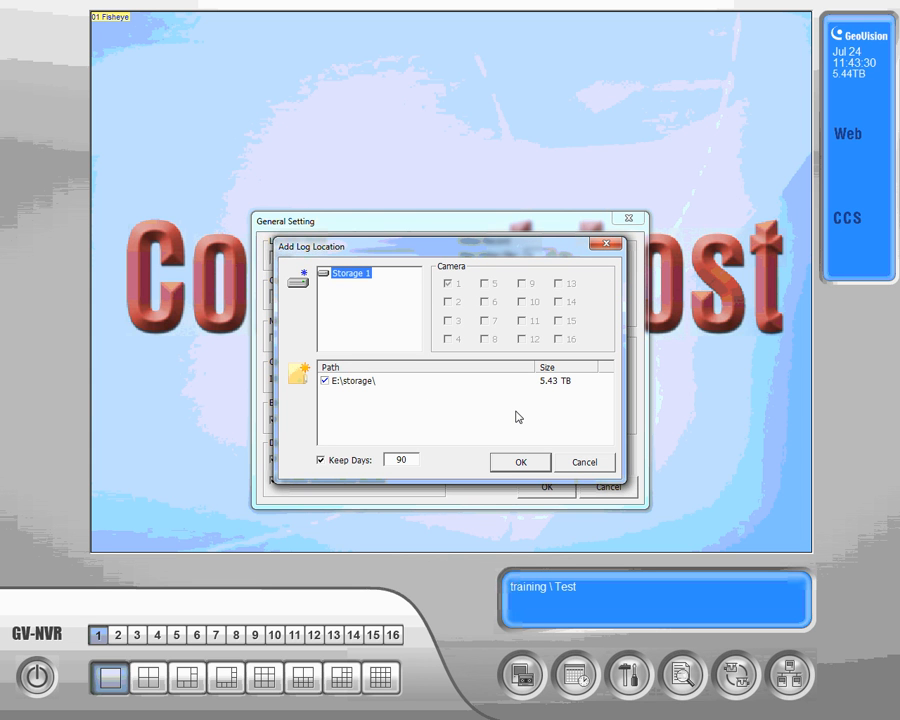
# - Add the storage folder on New Volume (F:) as a new recording path for Storage 1 and save the general settings
pyautogui.click(298, 378)
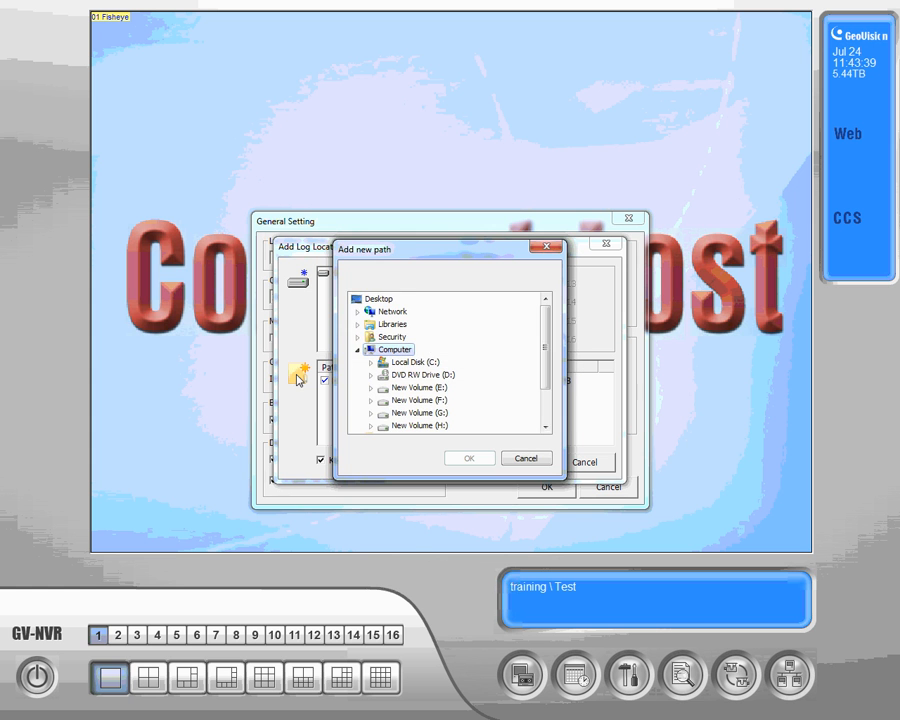
pyautogui.scroll(-2, 545, 345)
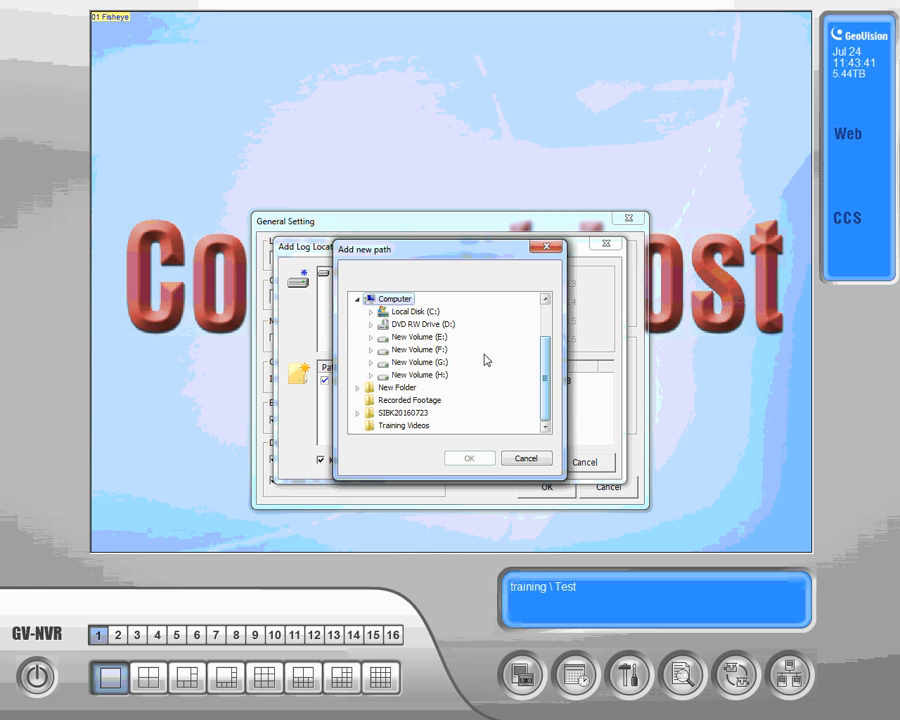
pyautogui.click(371, 350)
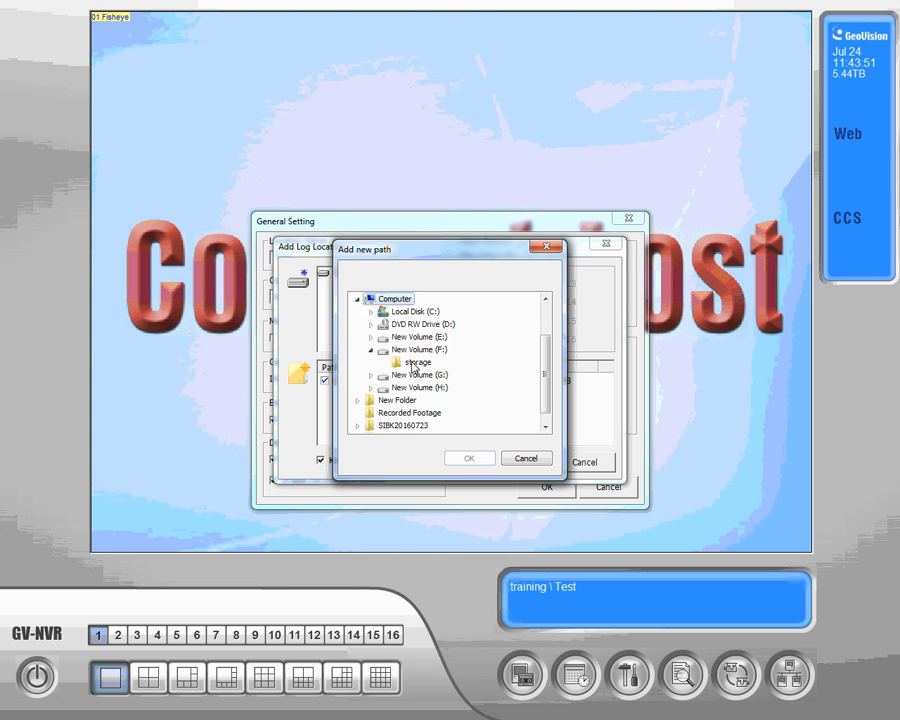
pyautogui.click(414, 364)
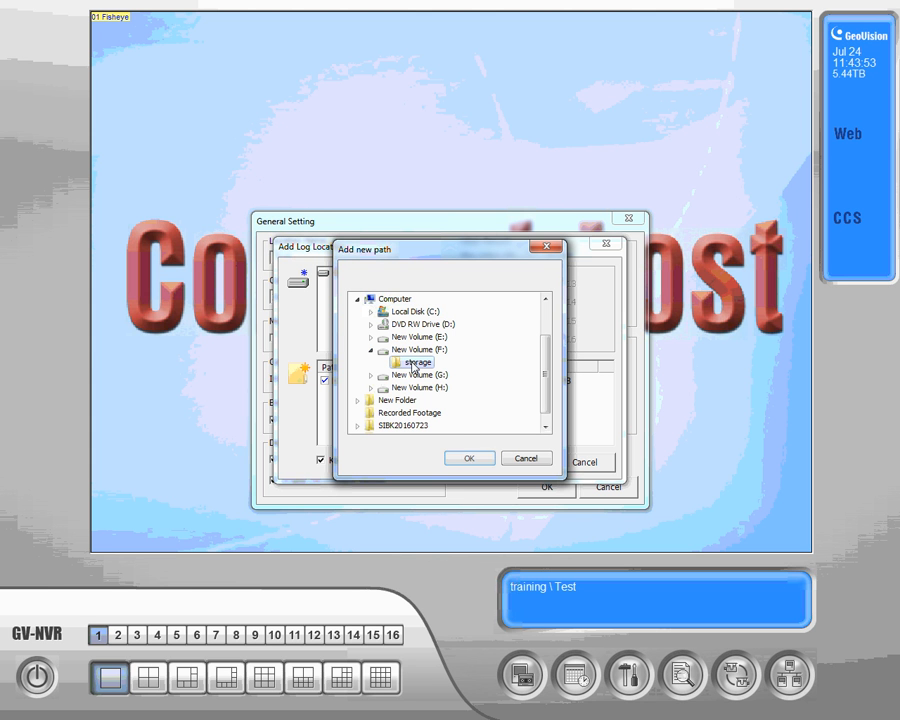
pyautogui.click(473, 459)
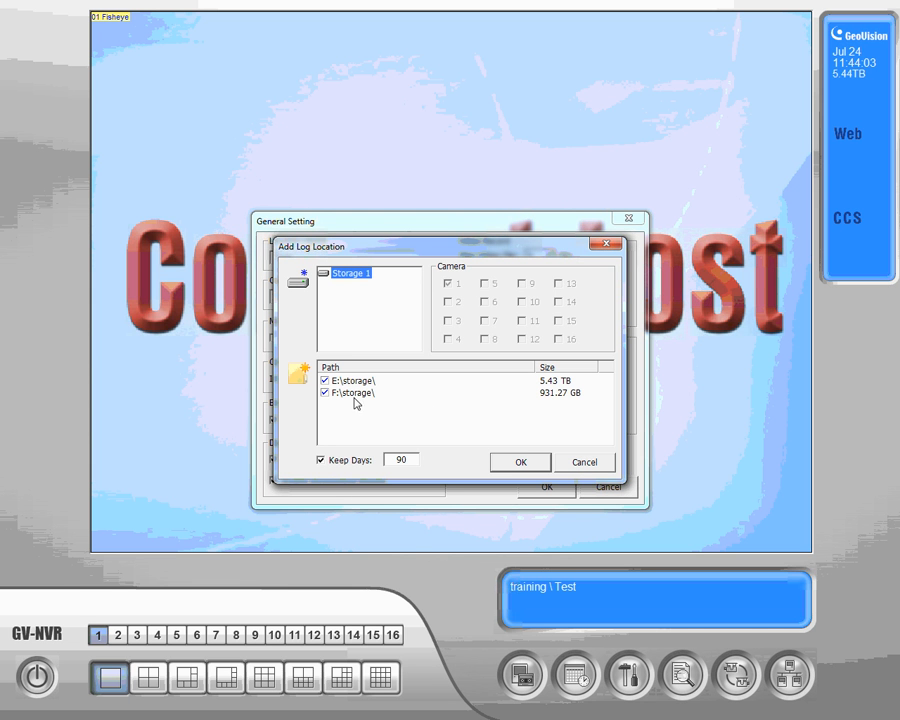
pyautogui.click(520, 463)
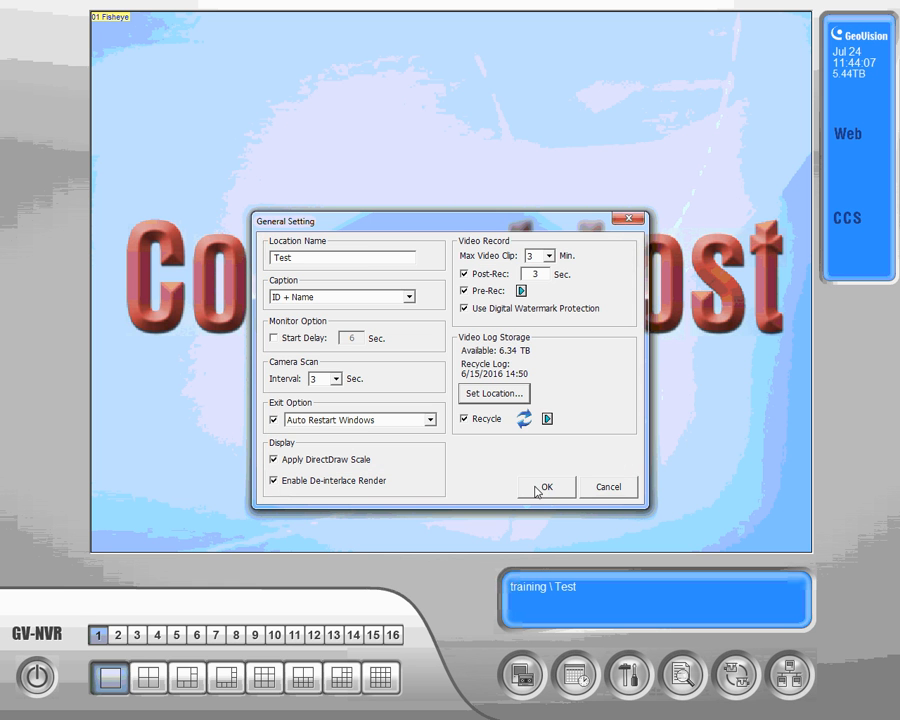
pyautogui.click(548, 489)
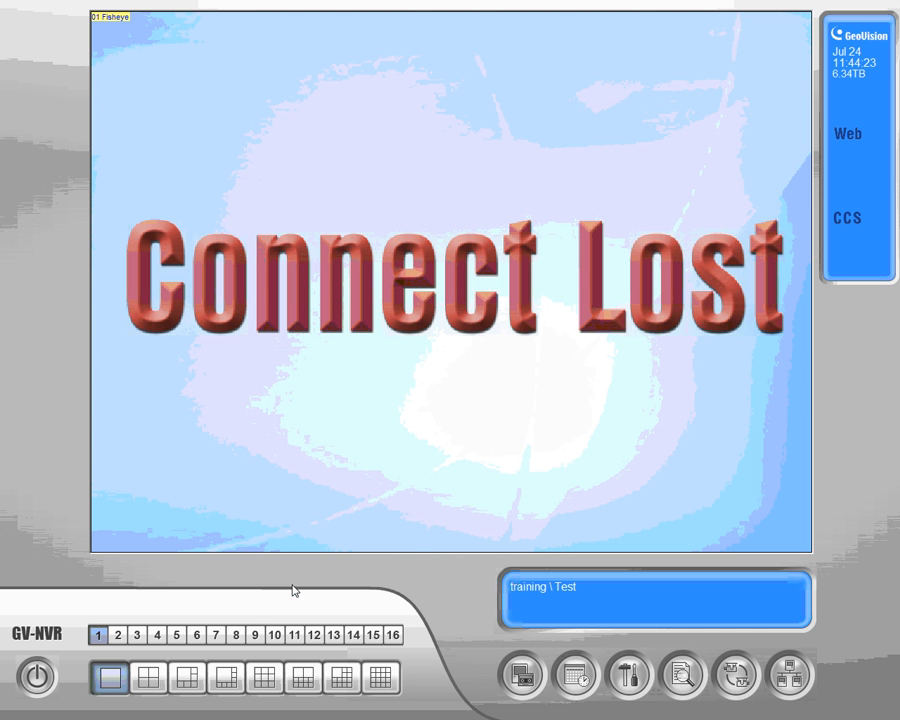
# - Start monitoring on all cameras
pyautogui.click(523, 684)
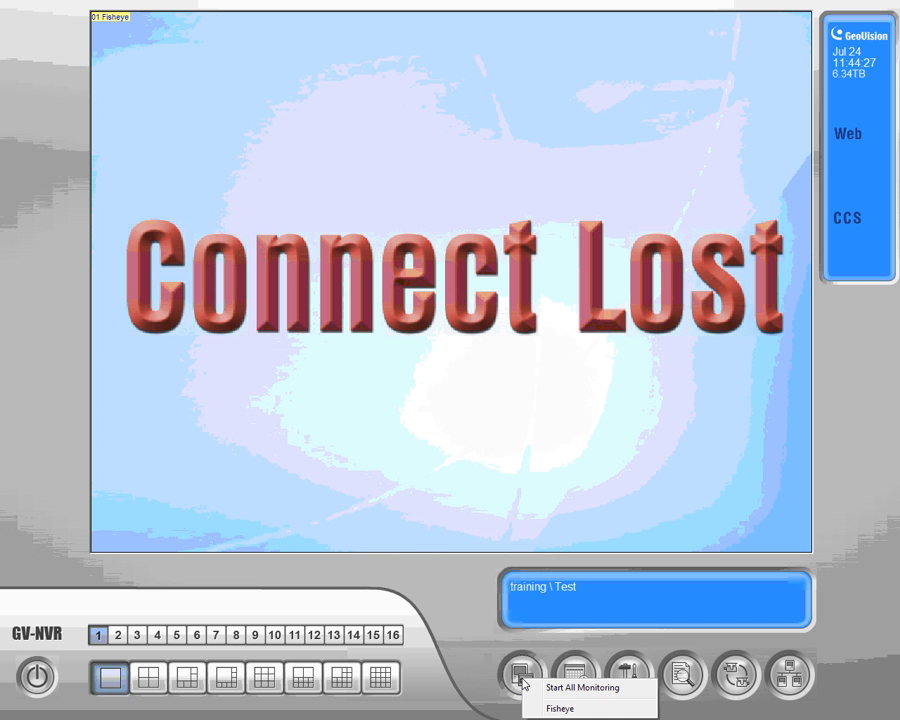
pyautogui.click(545, 688)
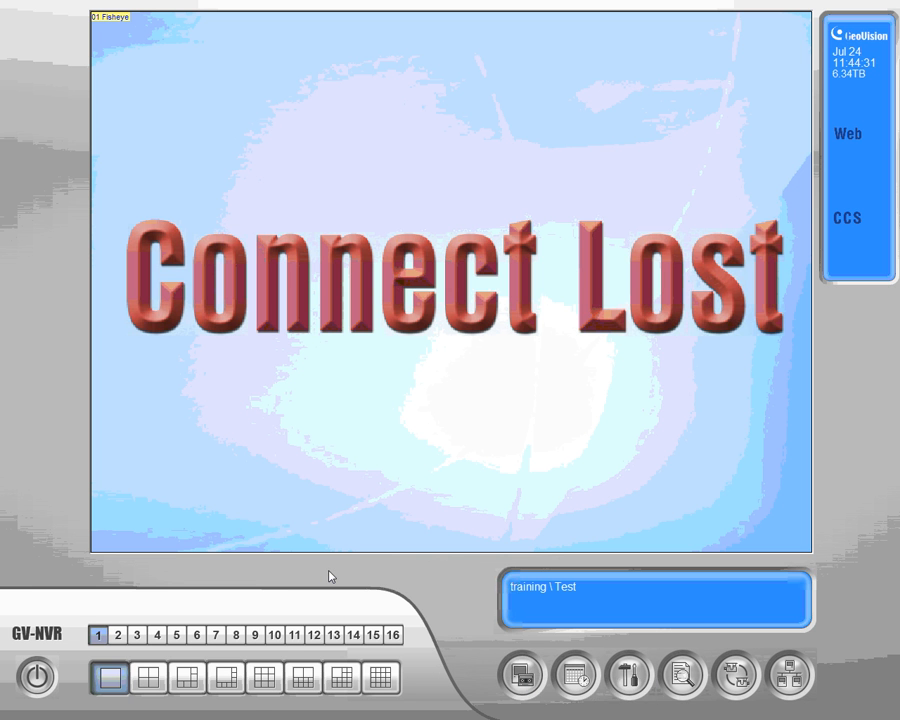
pyautogui.press('super')
pyautogui.click(193, 707)
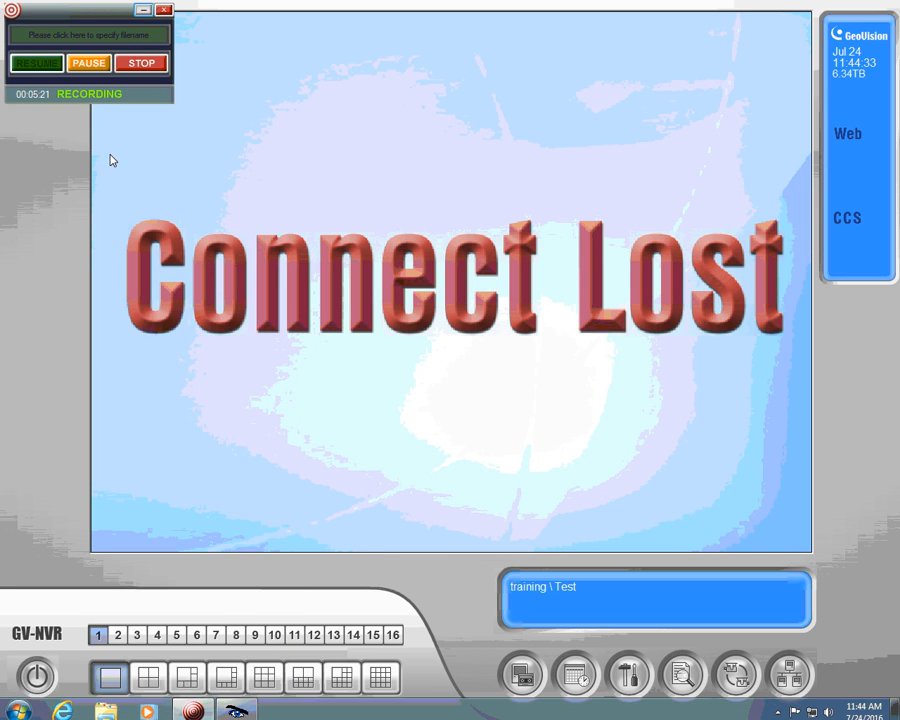